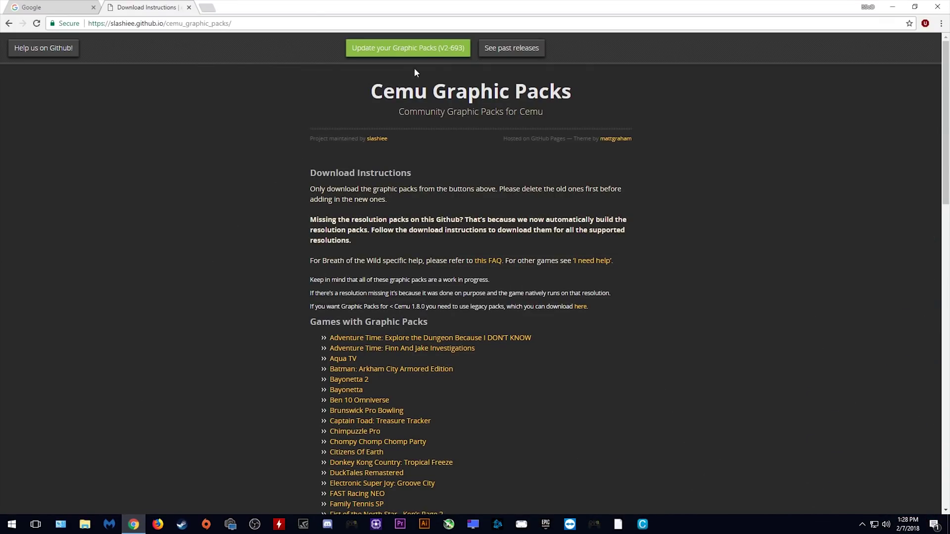
Download the V2-693 graphic packs as graphicPacks_2-693.zip to the Desktop and minimise the browser.
left_click(399, 48)
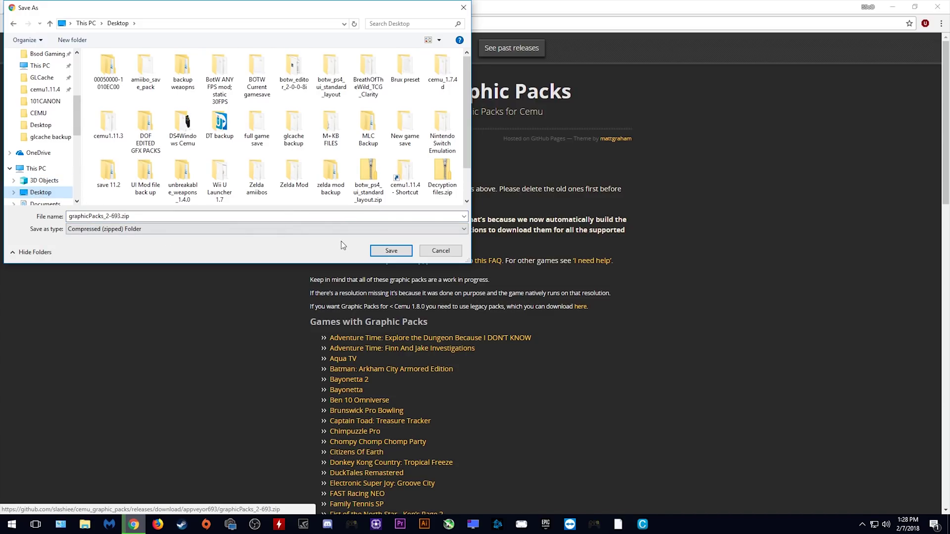
left_click(391, 251)
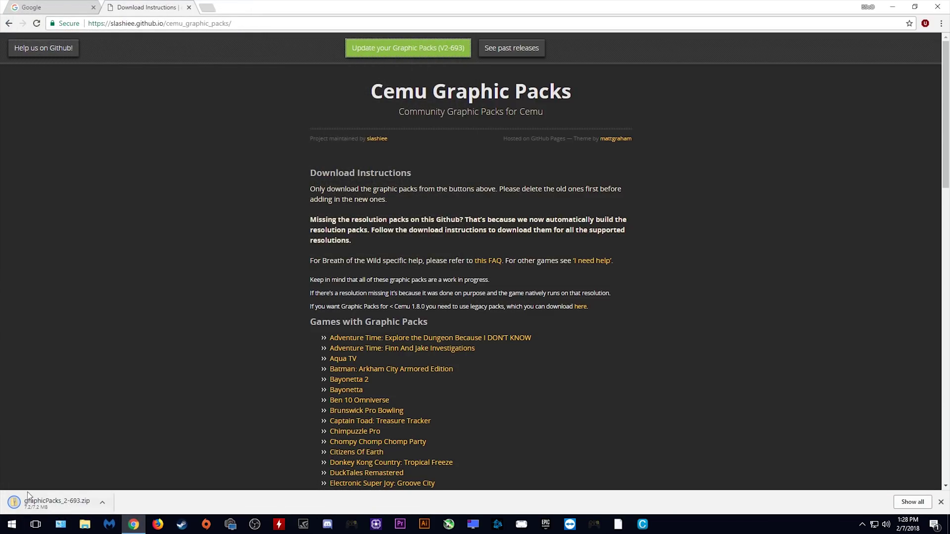
left_click(893, 9)
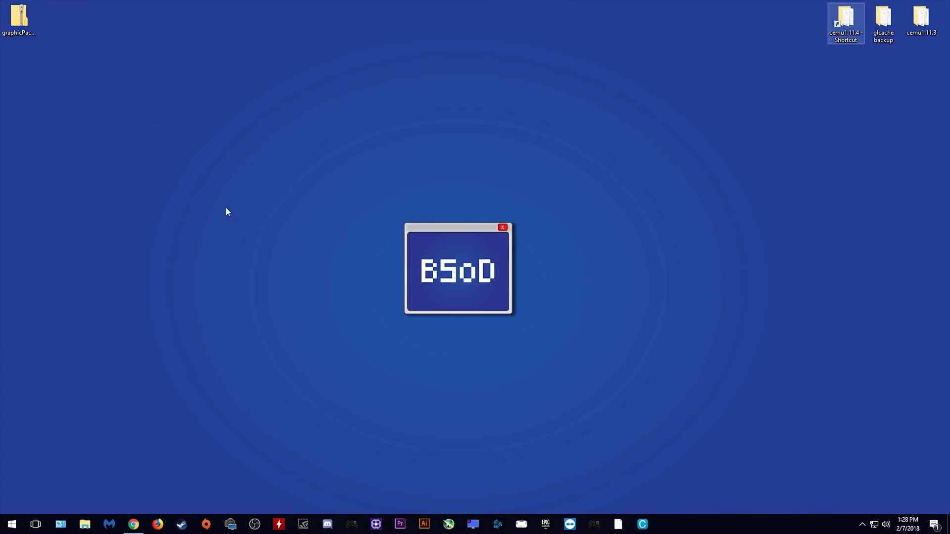
Extract the graphicPacks_2-693 archive into its own folder with 7-Zip and move that folder away from the archive on the desktop.
right_click(25, 18)
mouse_move(114, 46)
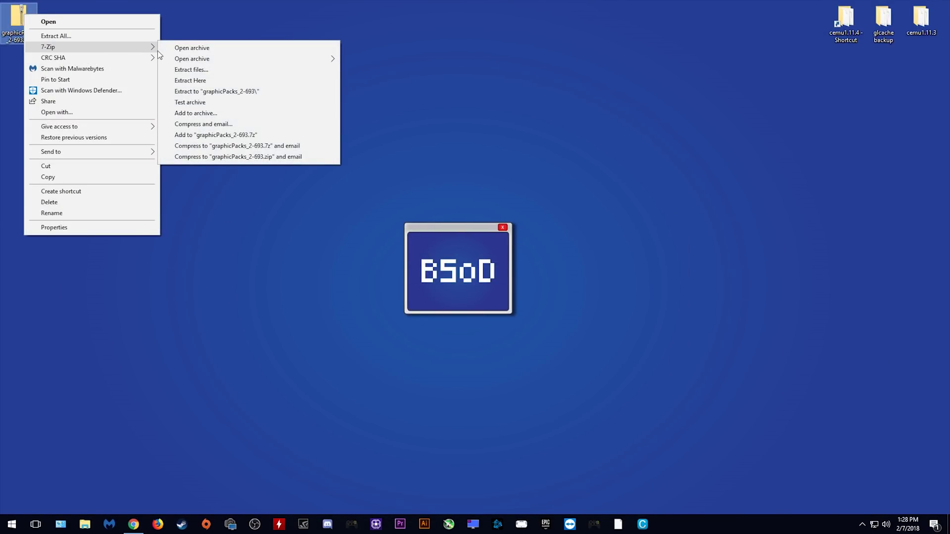
left_click(191, 92)
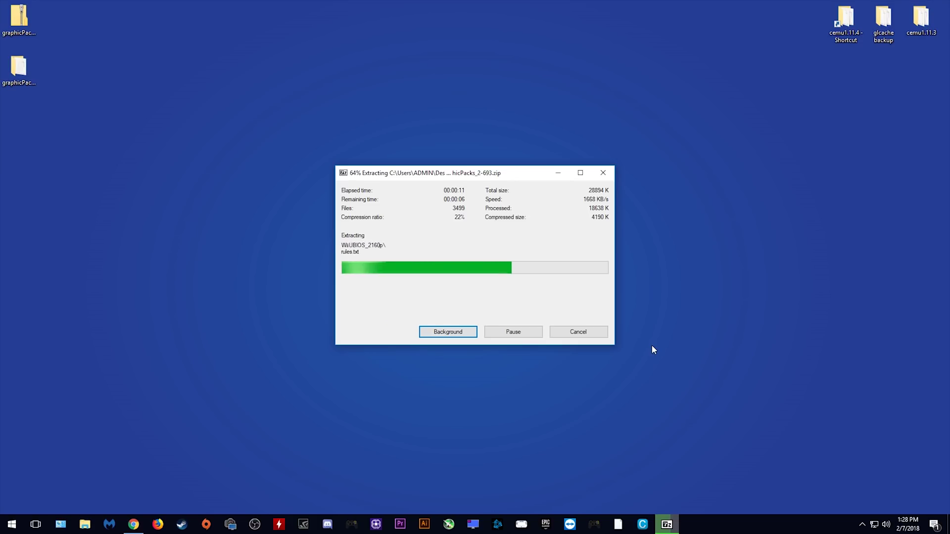
left_click(23, 78)
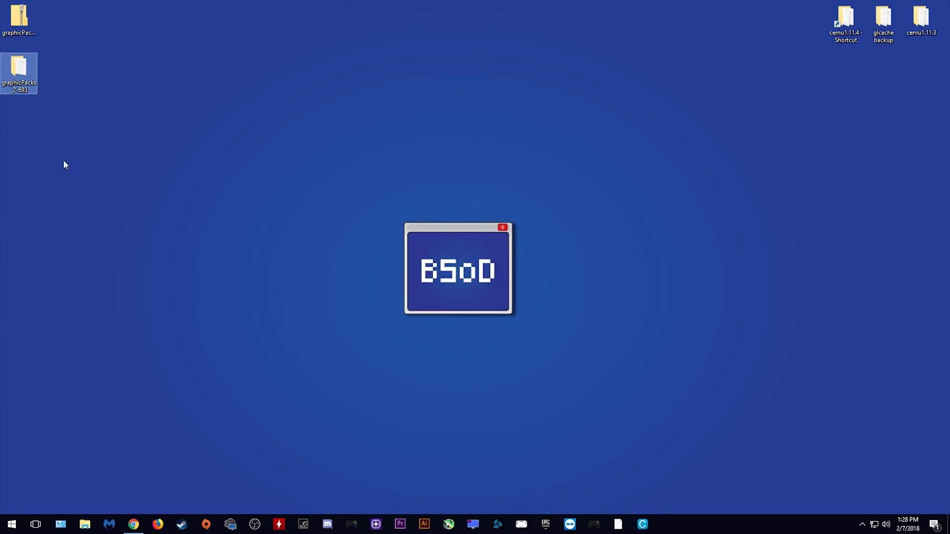
left_click_drag(56, 89, 248, 132)
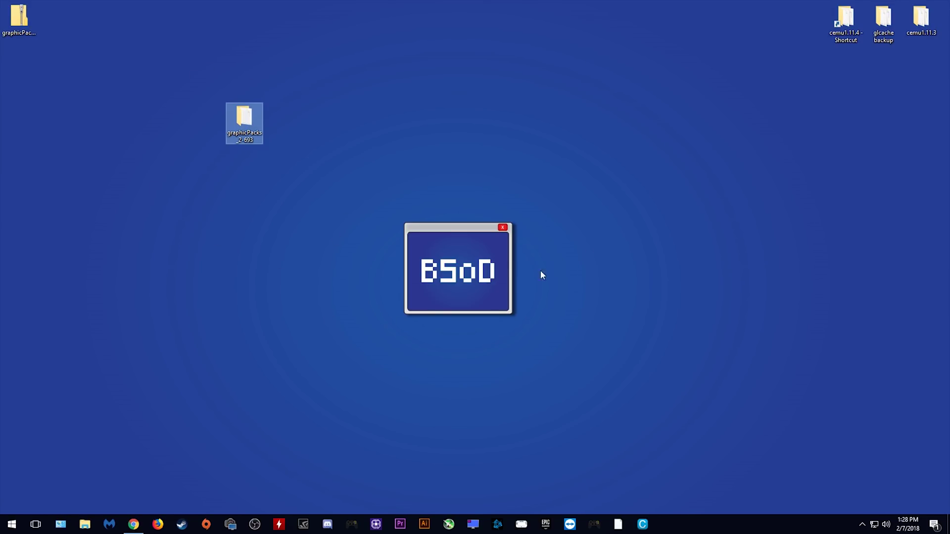
Open the cemu1.11.4 folder from its desktop shortcut and dock its window to one half of the screen.
double_click(854, 29)
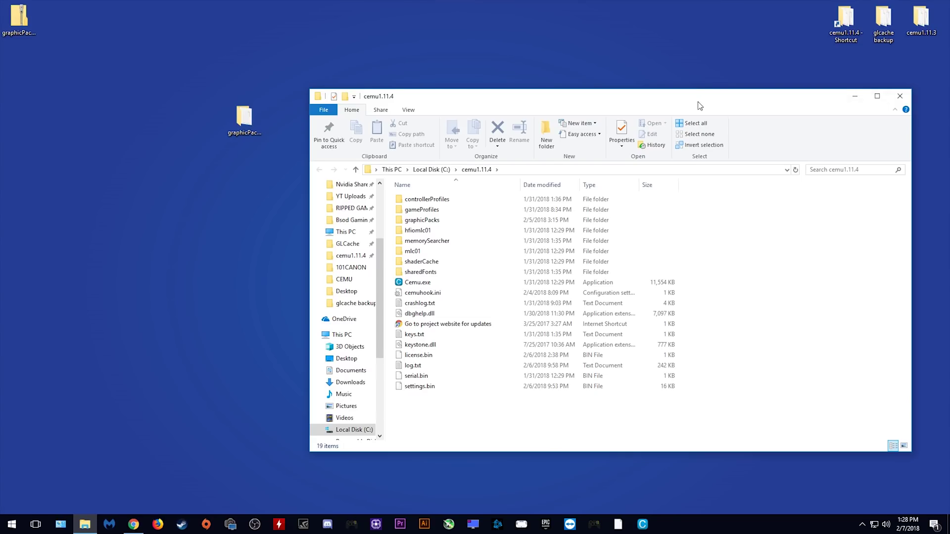
left_click_drag(699, 106, 949, 91)
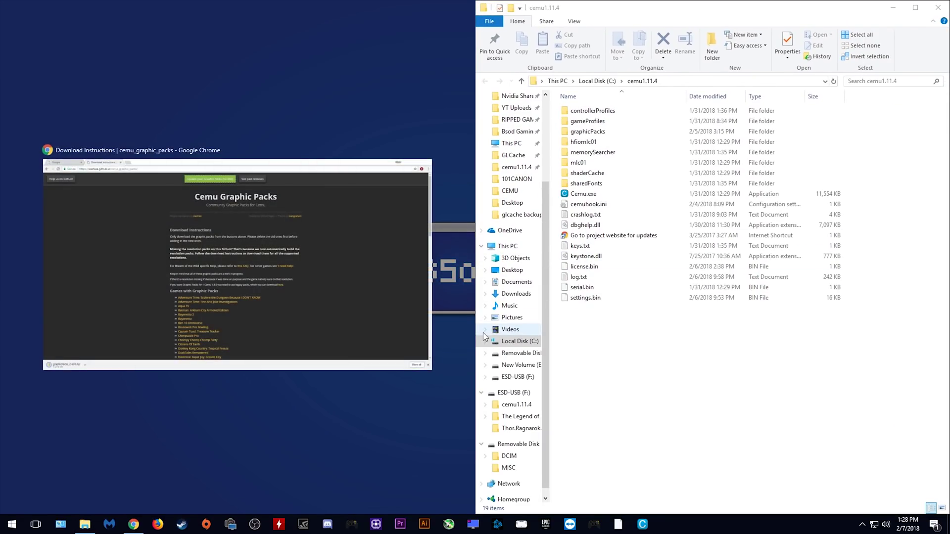
left_click(395, 110)
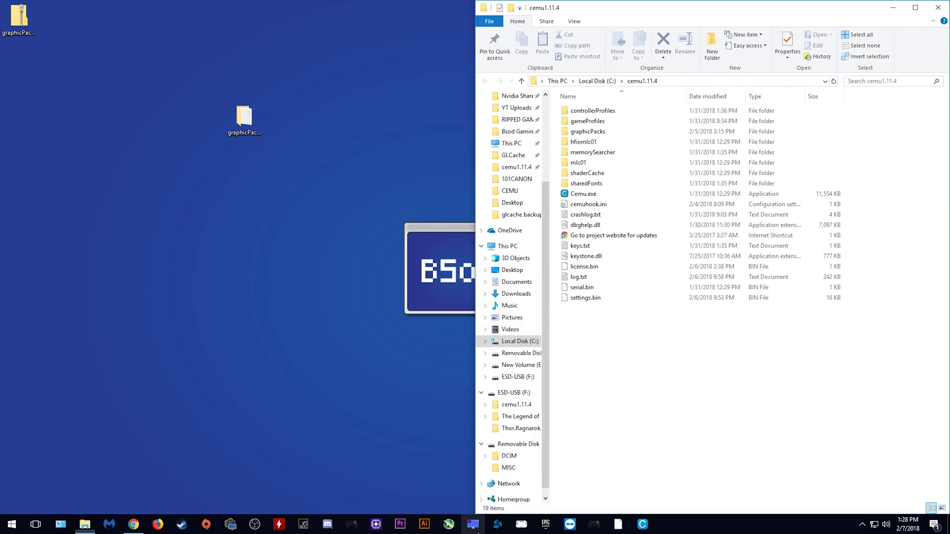
Delete all the old items in the graphicPacks folder of cemu1.11.4.
double_click(589, 132)
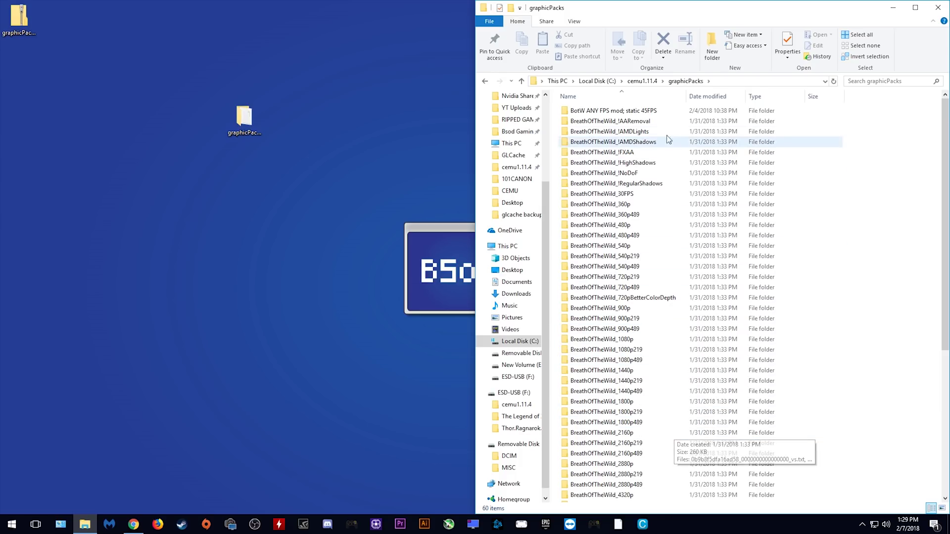
scroll(687, 495, "down", 3)
scroll(687, 494, "down", 4)
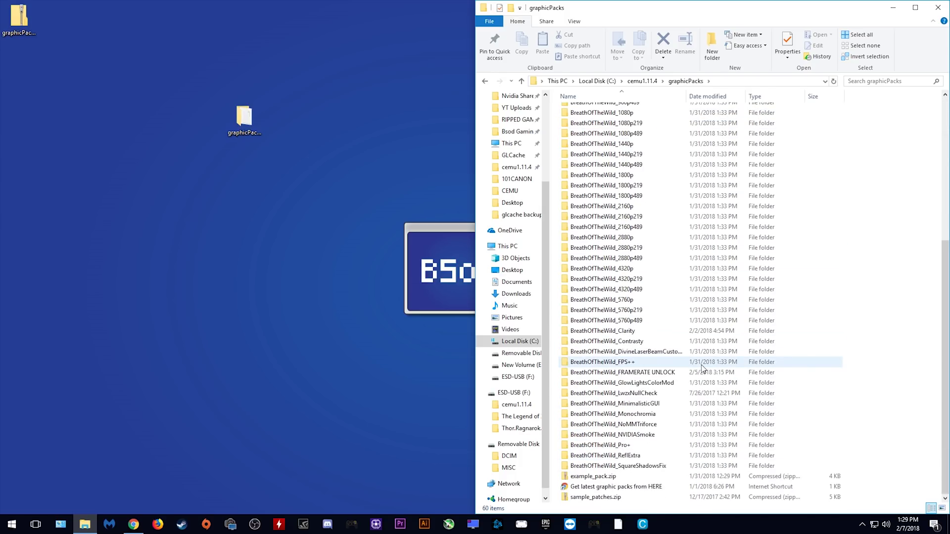
left_click_drag(849, 484, 665, 109)
right_click(665, 109)
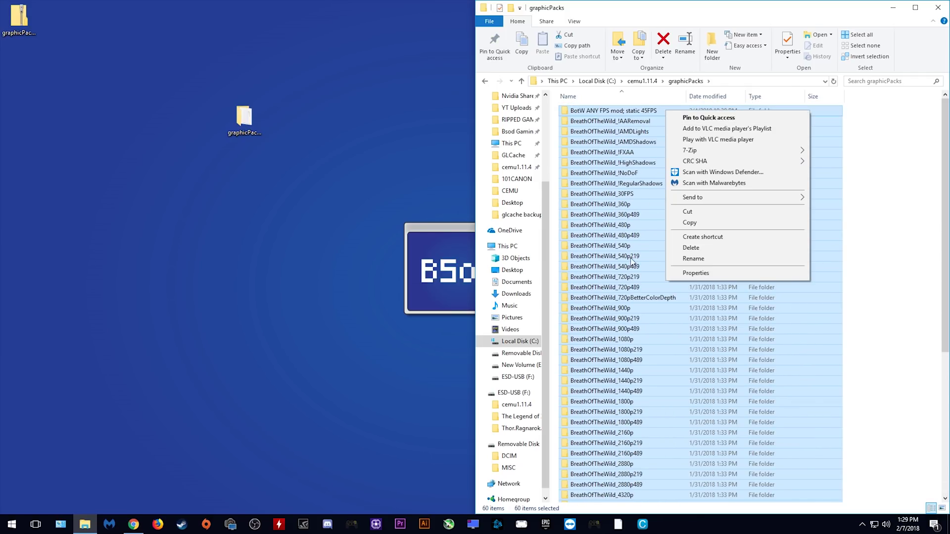
left_click(714, 248)
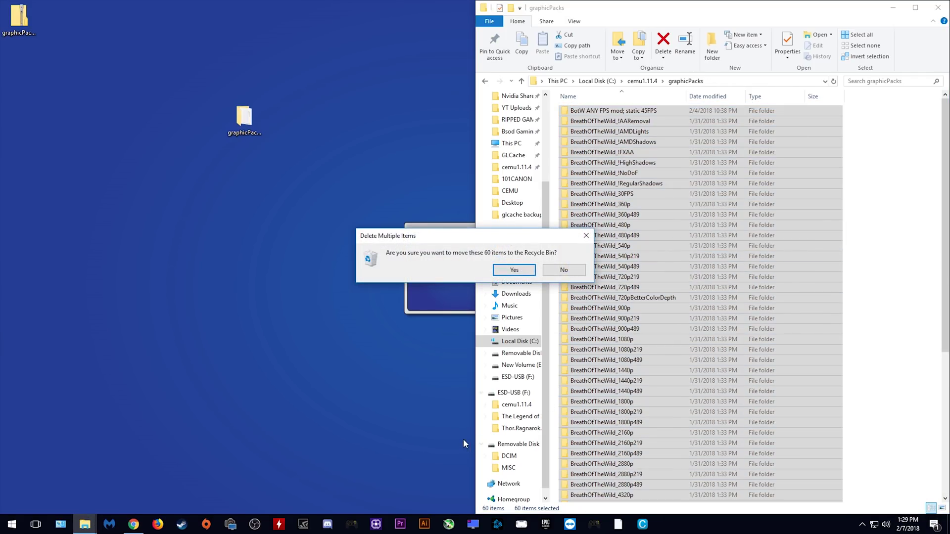
left_click(524, 271)
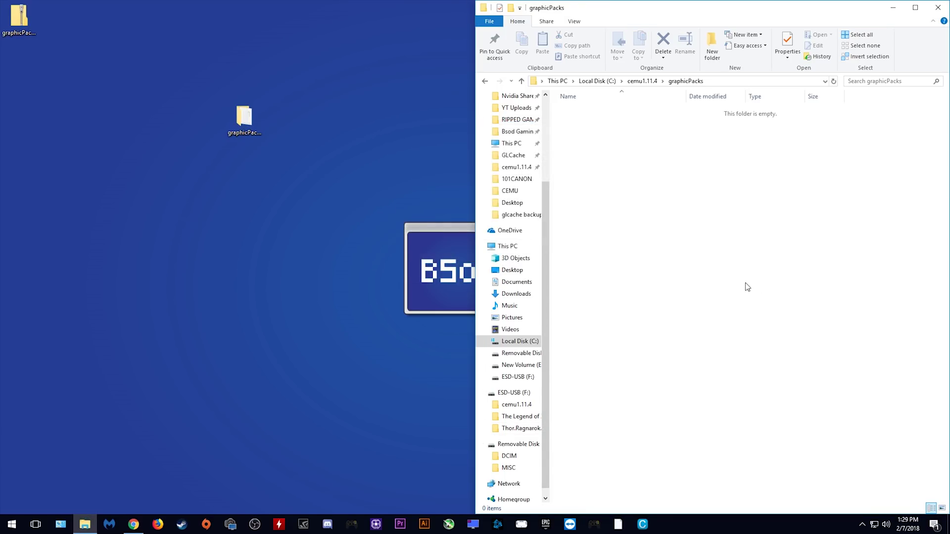
Copy all BreathOfTheWild packs from the extracted graphicPacks_2-693 folder into the empty graphicPacks folder of cemu1.11.4.
double_click(245, 128)
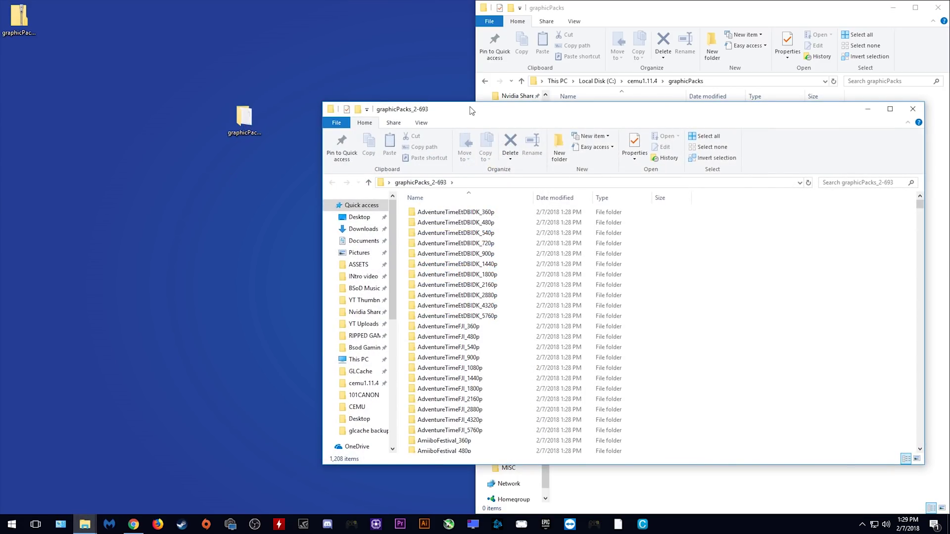
left_click_drag(471, 111, 1, 102)
scroll(208, 366, "down", 20)
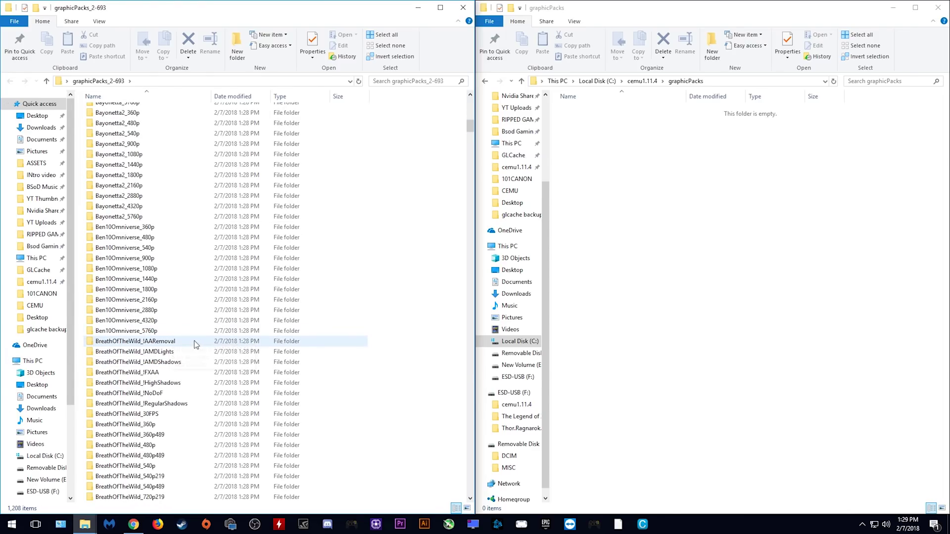
left_click_drag(396, 344, 229, 463)
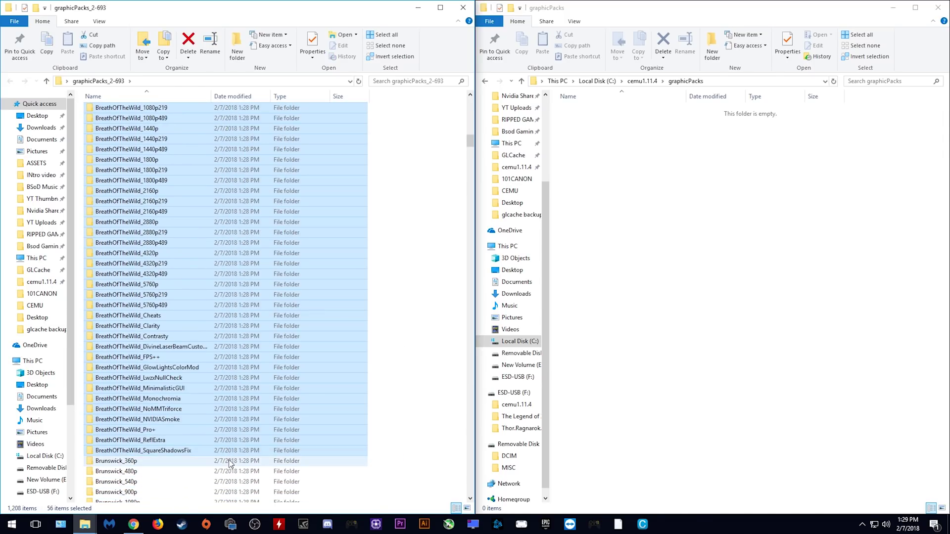
right_click(191, 441)
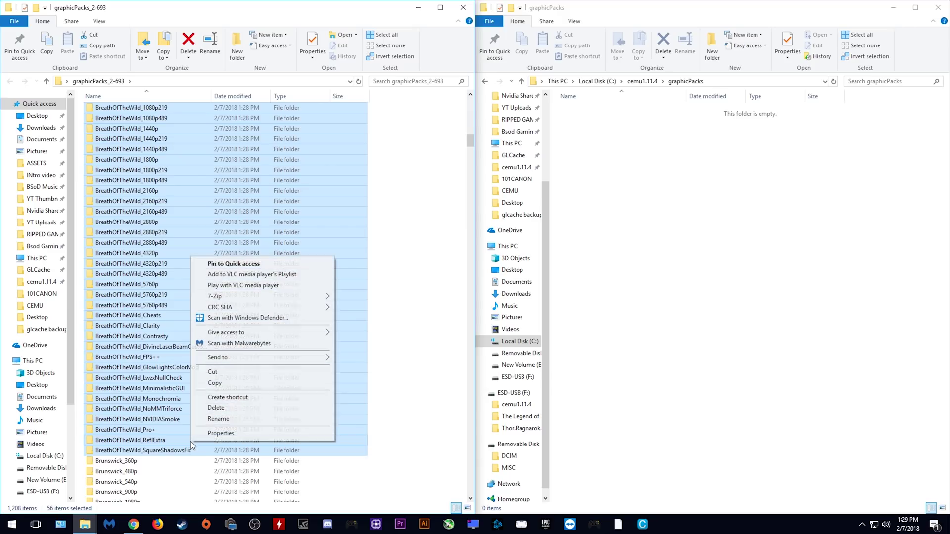
left_click(228, 393)
right_click(686, 253)
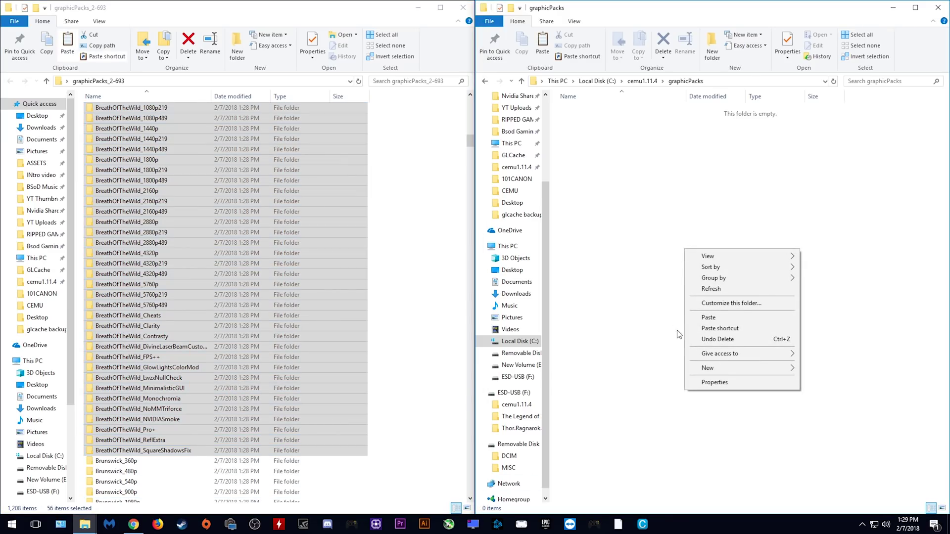
left_click(714, 319)
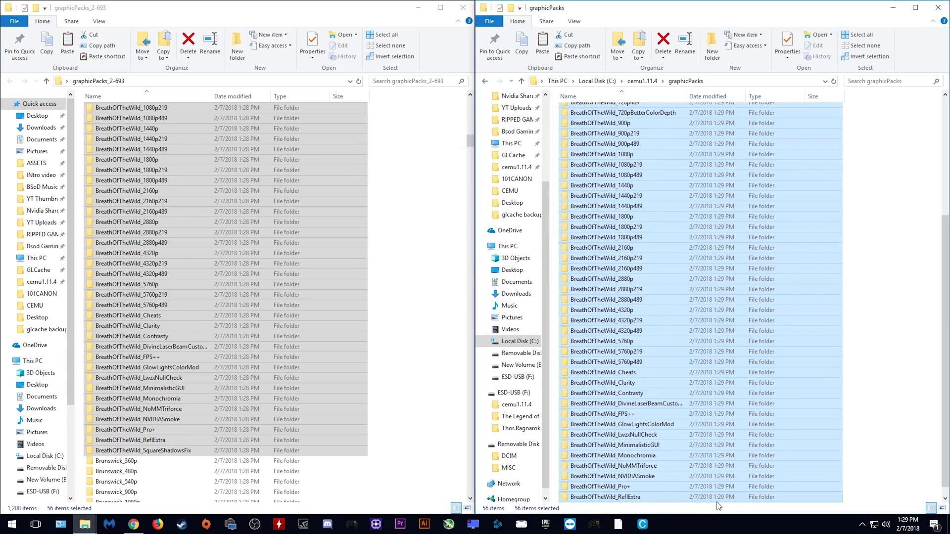
Close the extracted folder's window, then undock and enlarge the Cemu graphicPacks window to review the copied packs.
left_click(930, 334)
left_click(461, 8)
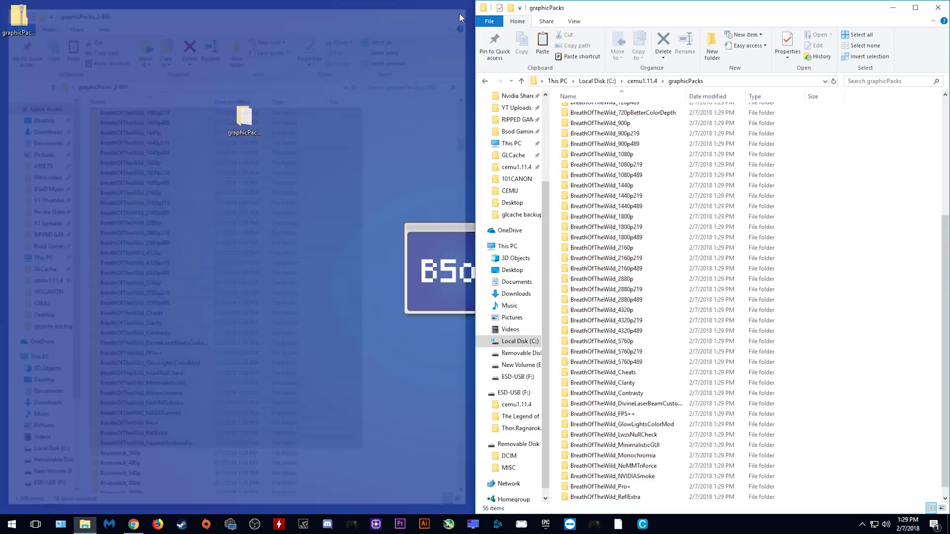
left_click_drag(654, 12, 356, 107)
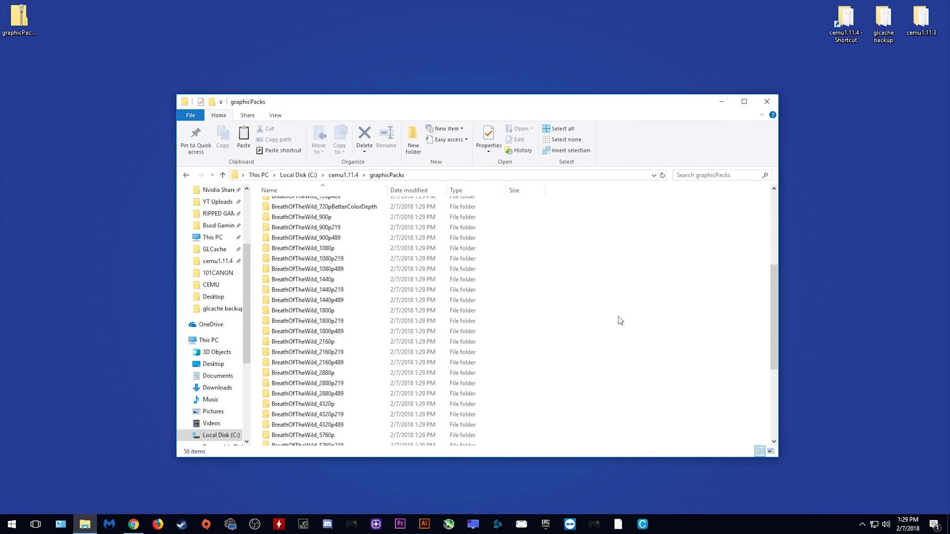
left_click_drag(636, 459, 635, 495)
scroll(438, 391, "up", 3)
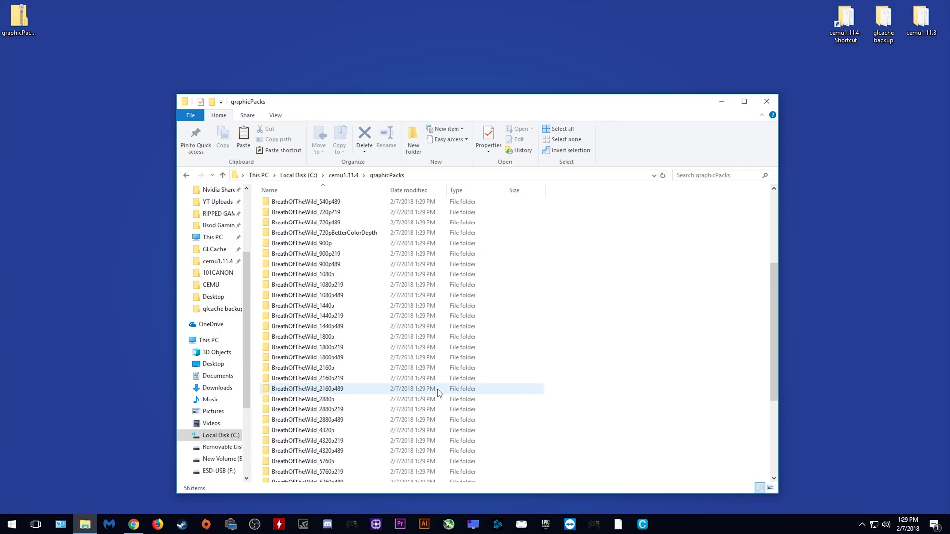
scroll(438, 393, "up", 3)
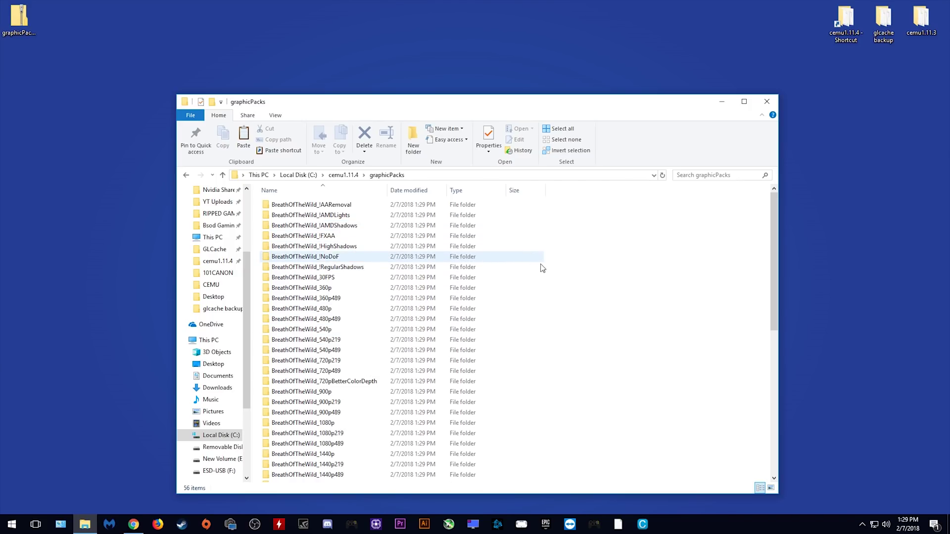
left_click_drag(566, 274, 619, 318)
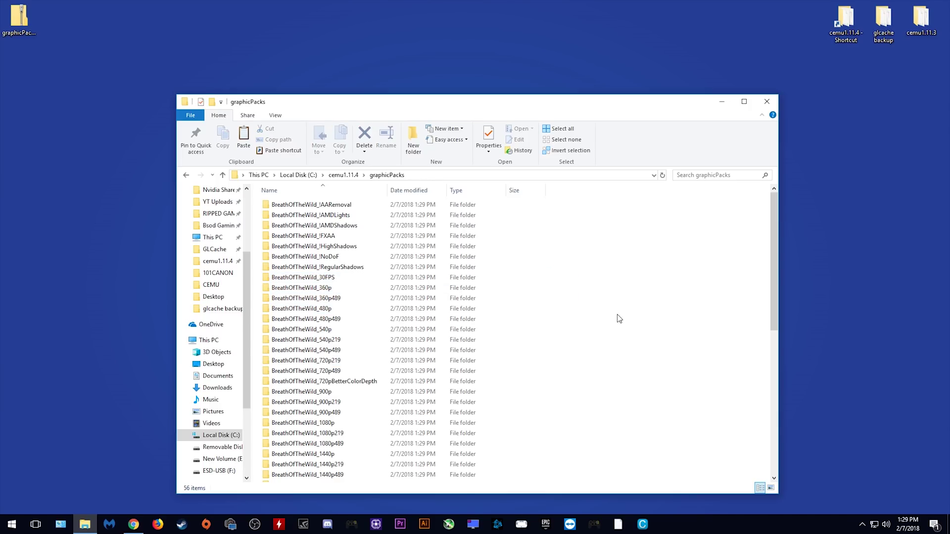
Return to the cemu1.11.4 folder and launch Cemu.exe.
left_click(187, 176)
left_click(296, 290)
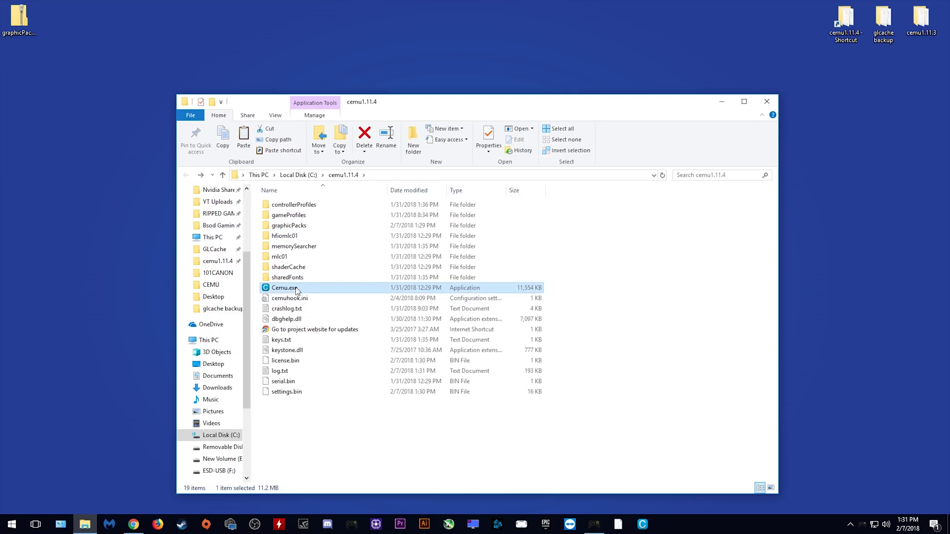
double_click(296, 290)
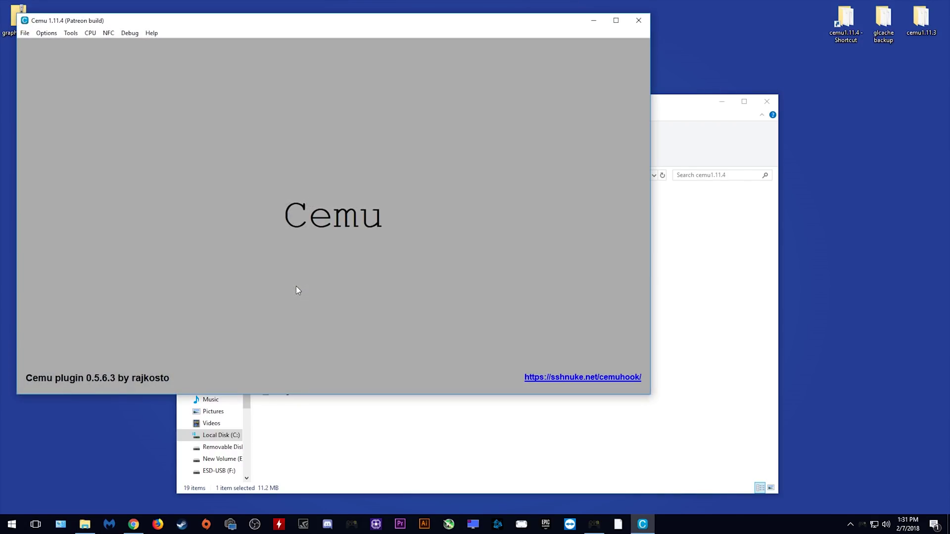
Enable the Breath of the Wild ReflExtra and Square Kakariko graphic packs and close the graphic packs window.
left_click(46, 32)
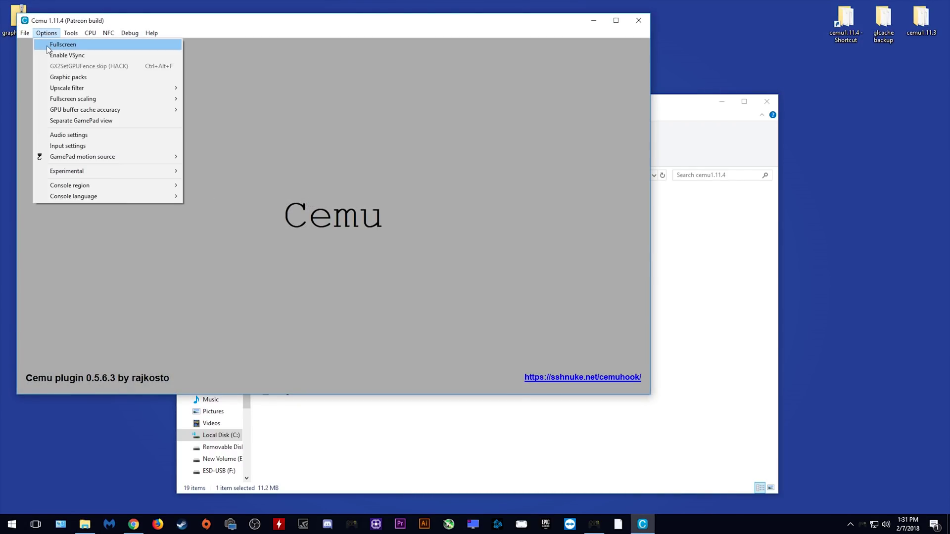
left_click(72, 77)
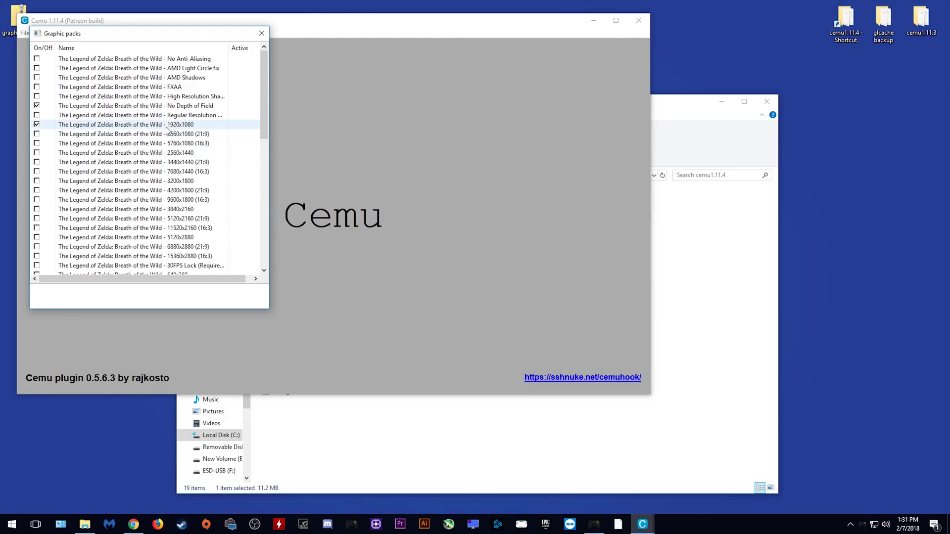
left_click_drag(265, 125, 265, 241)
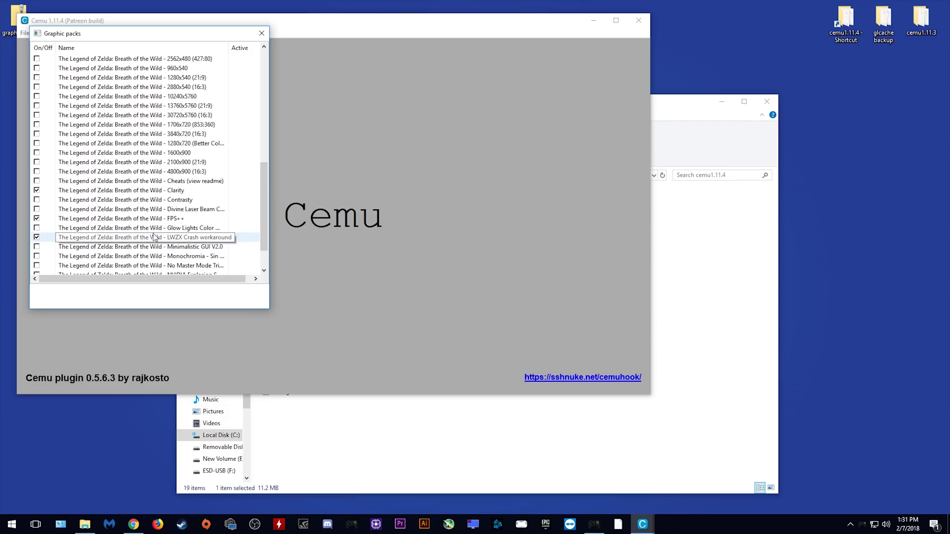
left_click_drag(262, 234, 275, 272)
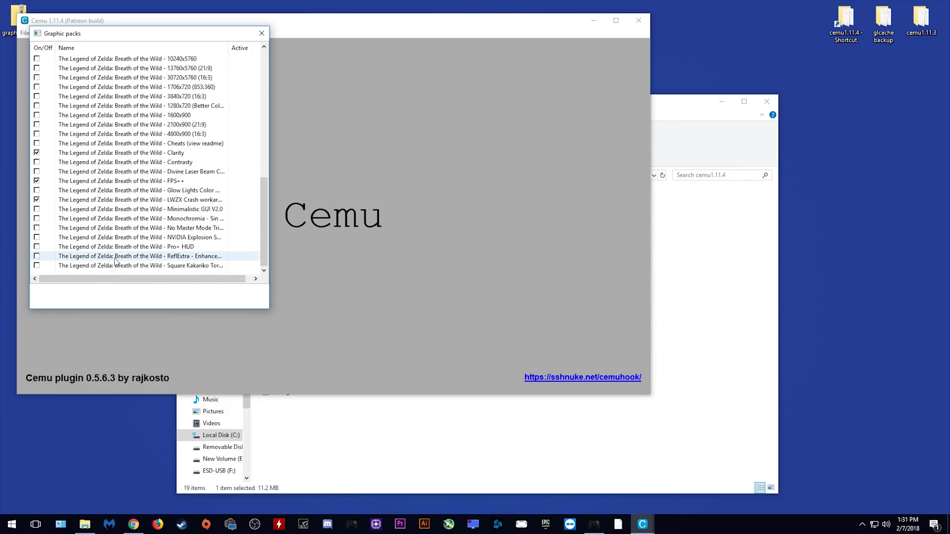
left_click(36, 266)
left_click(36, 256)
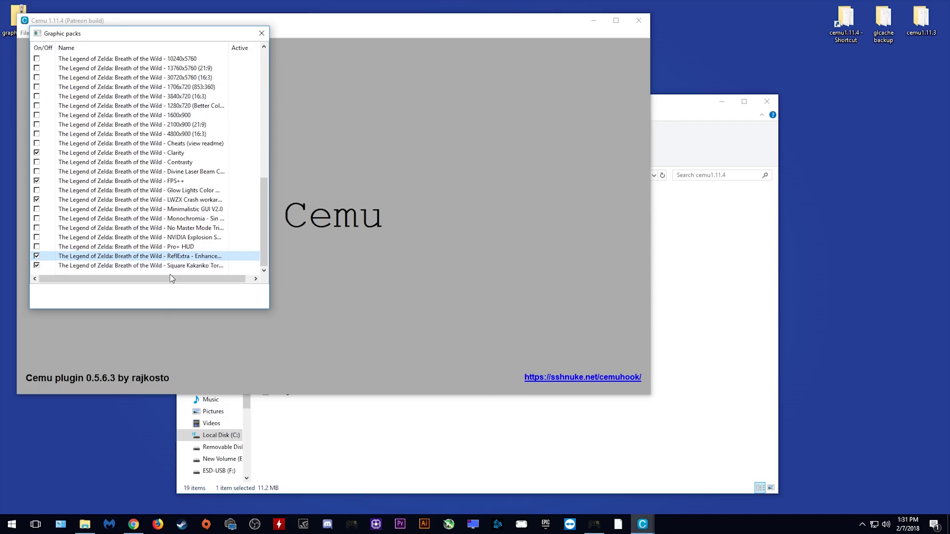
left_click(262, 34)
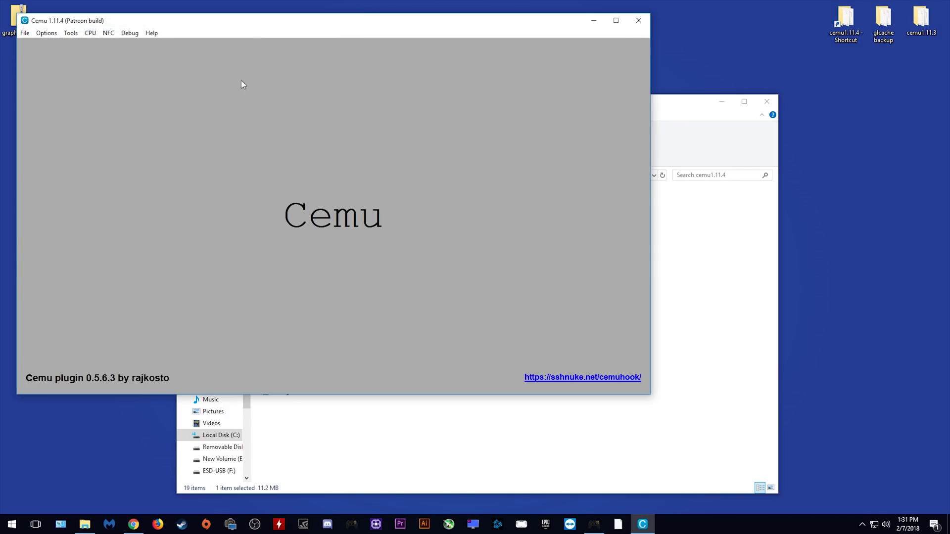
Load Breath of the Wild and continue the game from the West Necluda autosave.
left_click(19, 33)
left_click(89, 69)
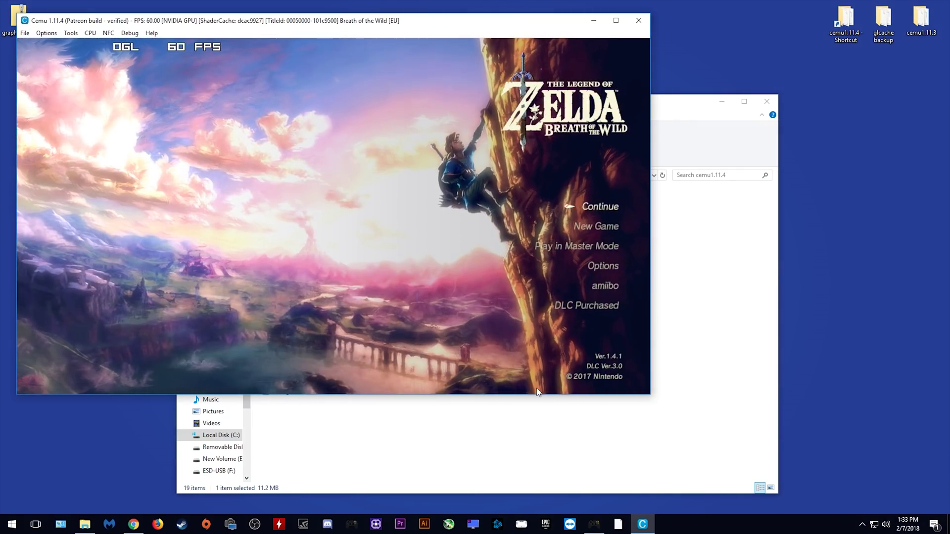
key("Return")
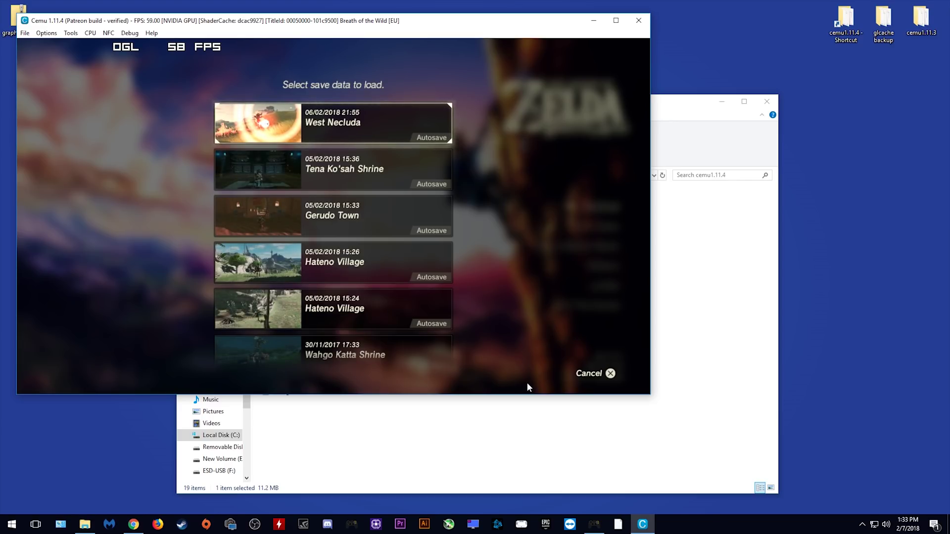
key("Return")
key("Return")
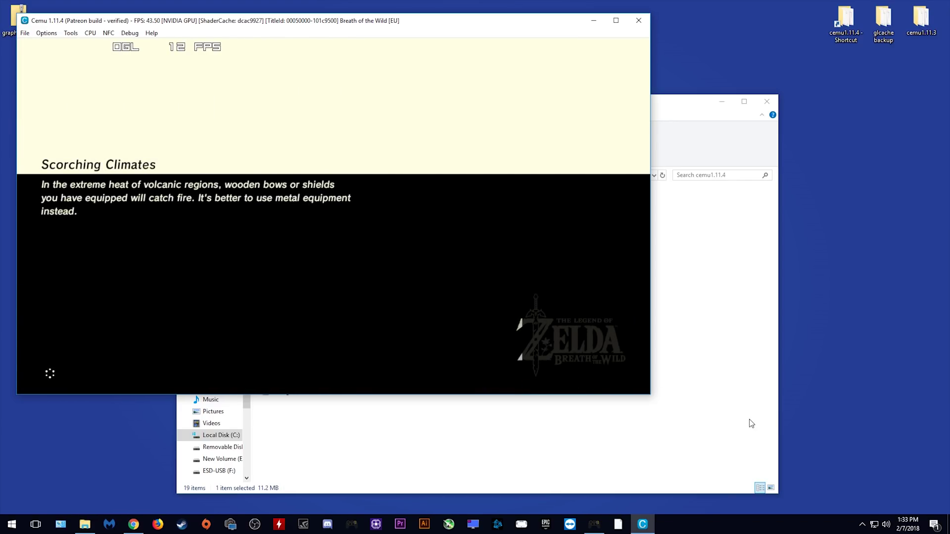
Switch the running game to fullscreen display.
left_click(46, 33)
left_click(149, 61)
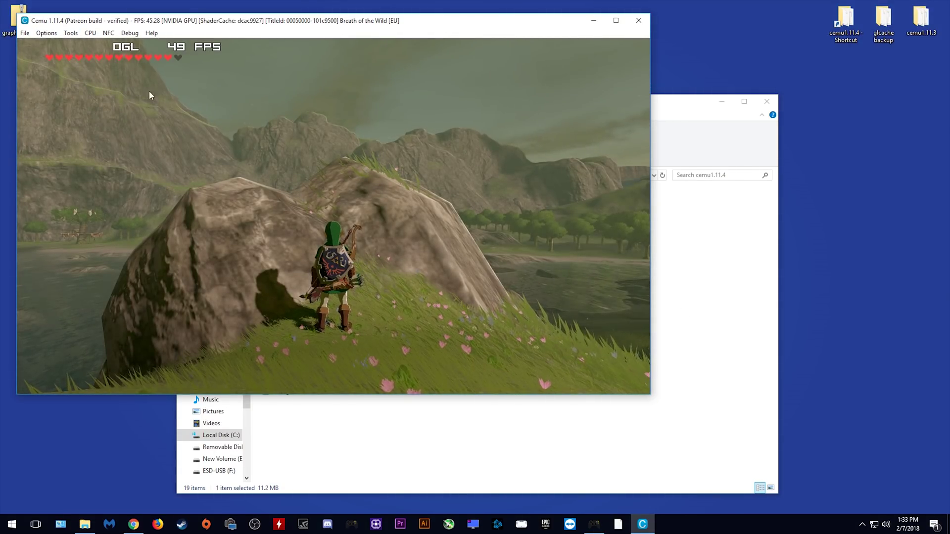
left_click(46, 33)
left_click(49, 45)
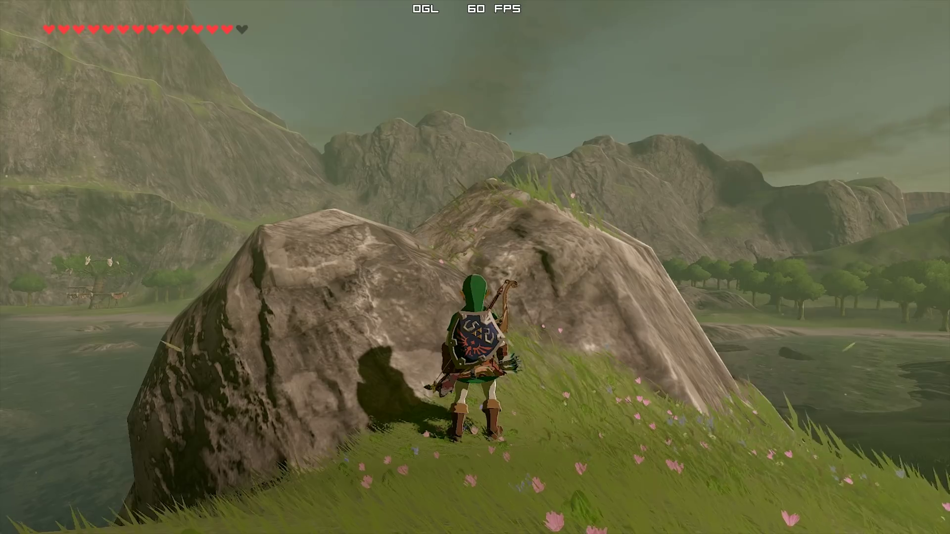